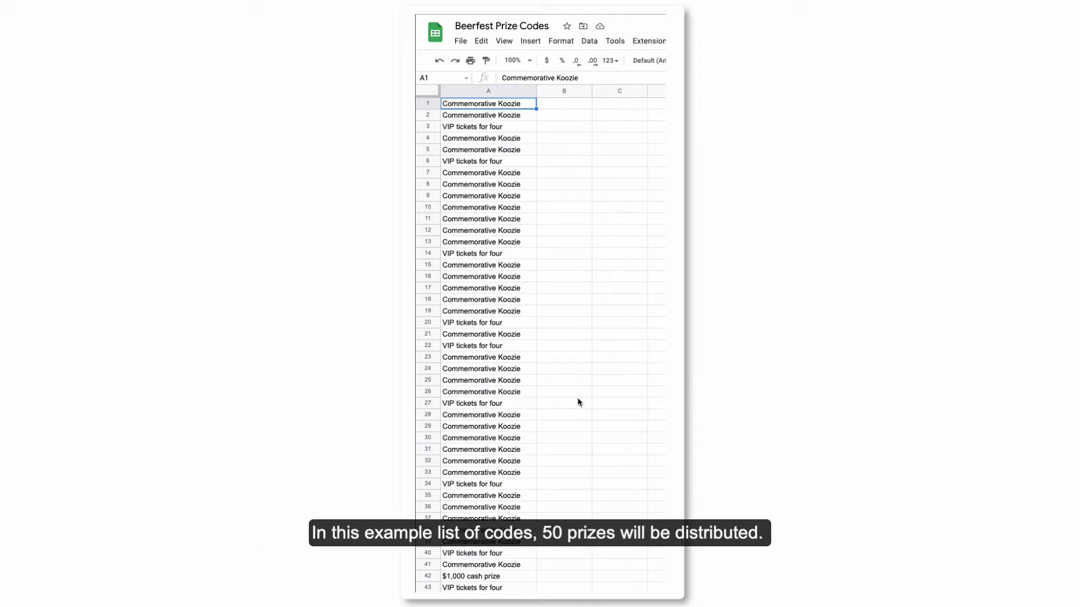
{"action": "scroll", "coordinate": [579, 403], "scroll_direction": "down", "scroll_amount": 5}
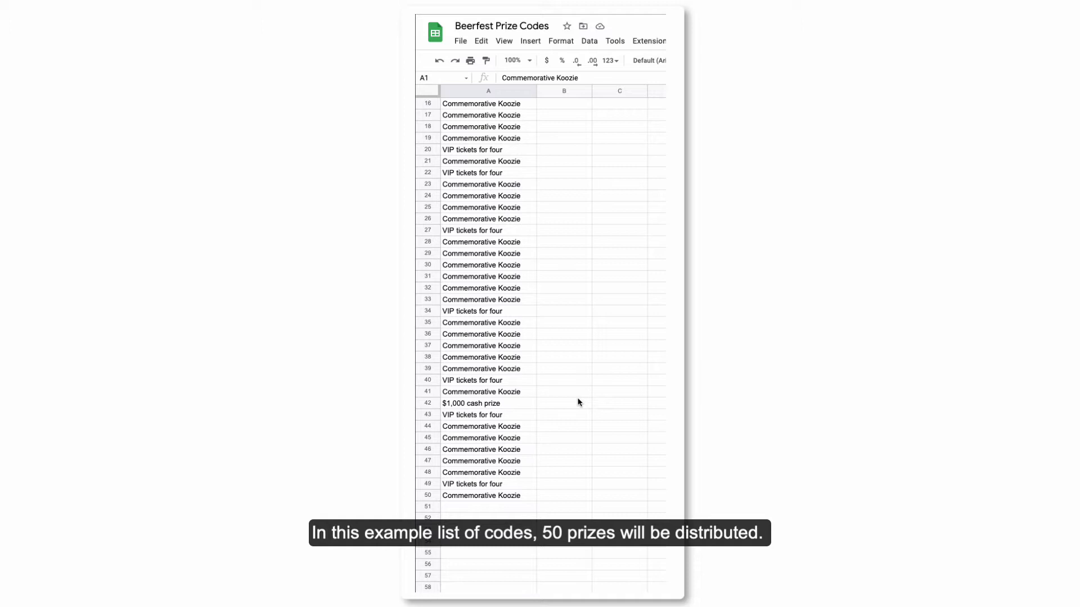
{"action": "scroll", "coordinate": [579, 402], "scroll_direction": "up", "scroll_amount": 1}
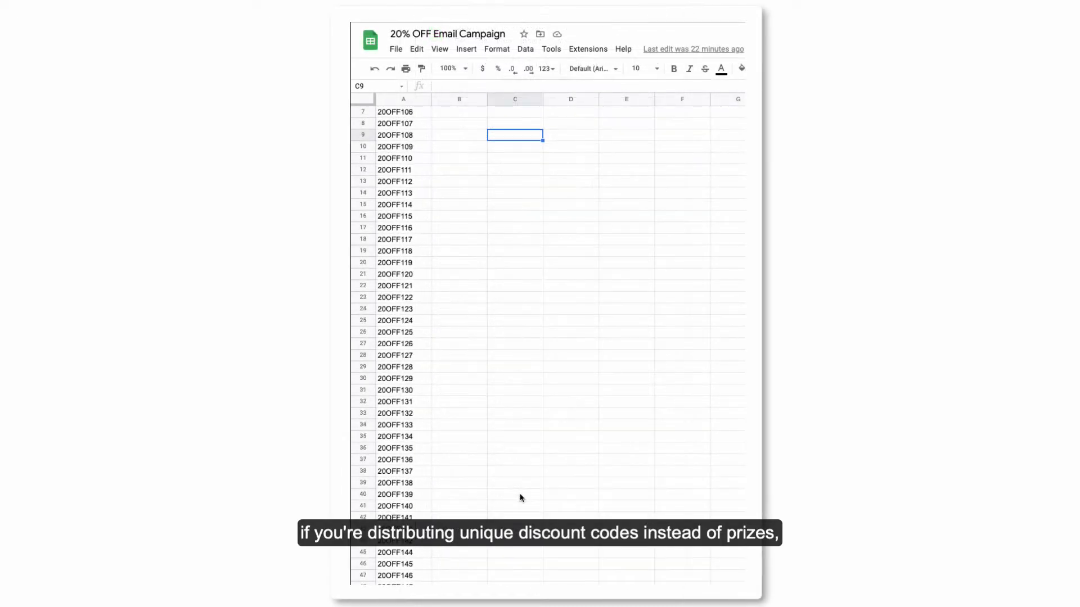
{"action": "scroll", "coordinate": [521, 498], "scroll_direction": "down", "scroll_amount": 3}
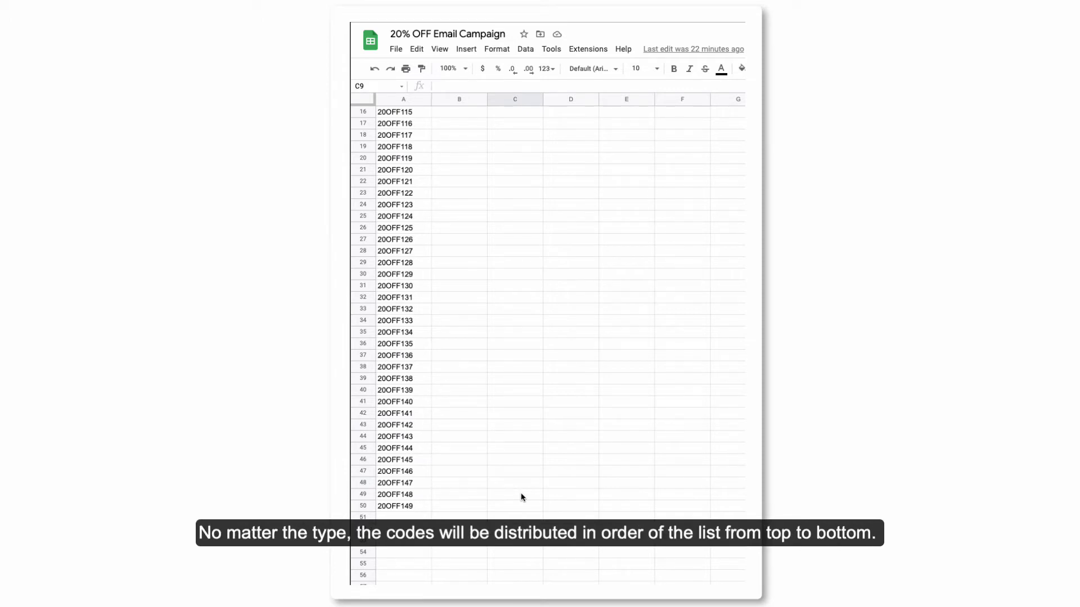
Step: Download the 20% OFF Email Campaign code sheet as a .csv file
{"action": "left_click", "coordinate": [397, 49]}
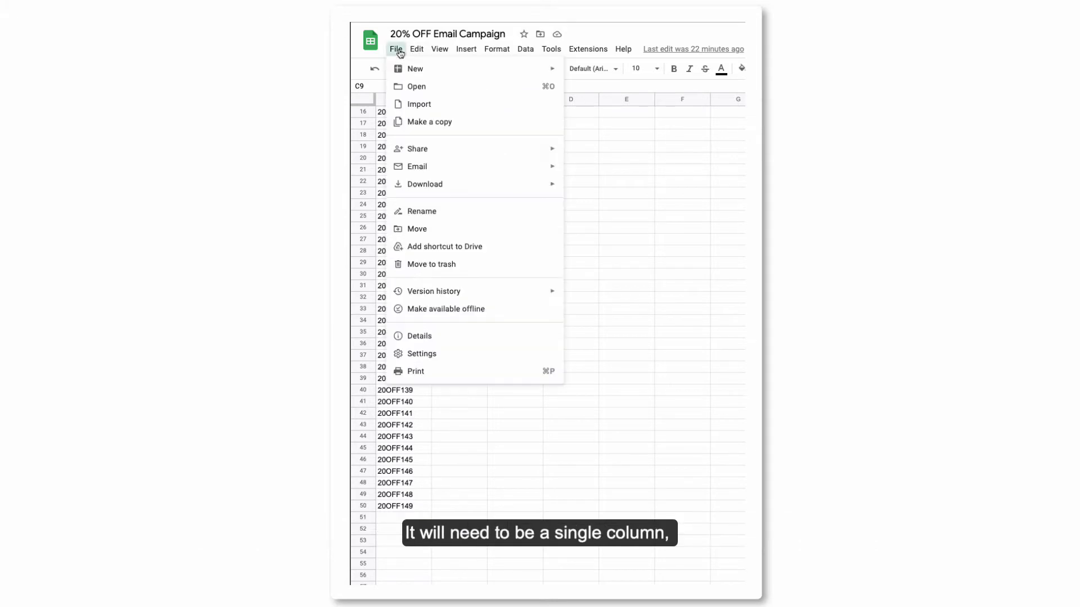
{"action": "mouse_move", "coordinate": [439, 185]}
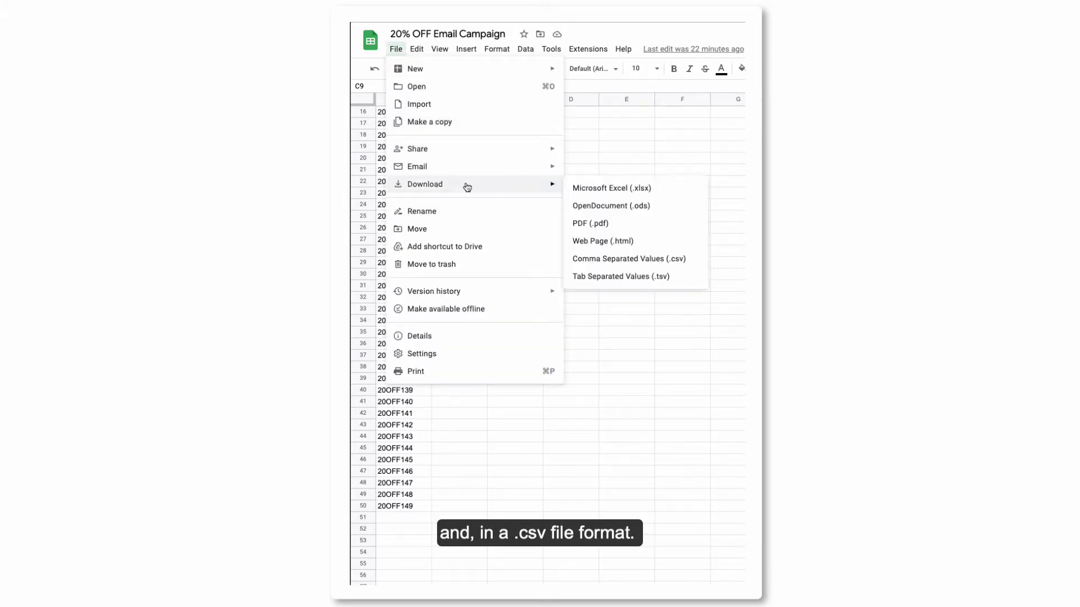
{"action": "left_click", "coordinate": [636, 262]}
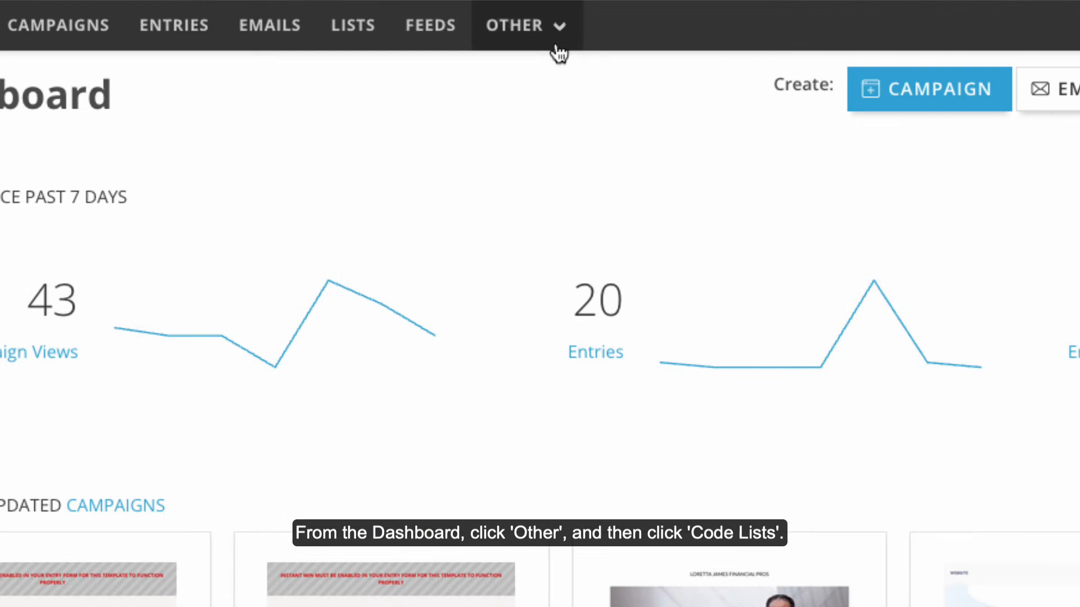
Step: Start a new code list from ShortStack's Other > Code Lists page
{"action": "left_click", "coordinate": [562, 30]}
{"action": "left_click", "coordinate": [546, 78]}
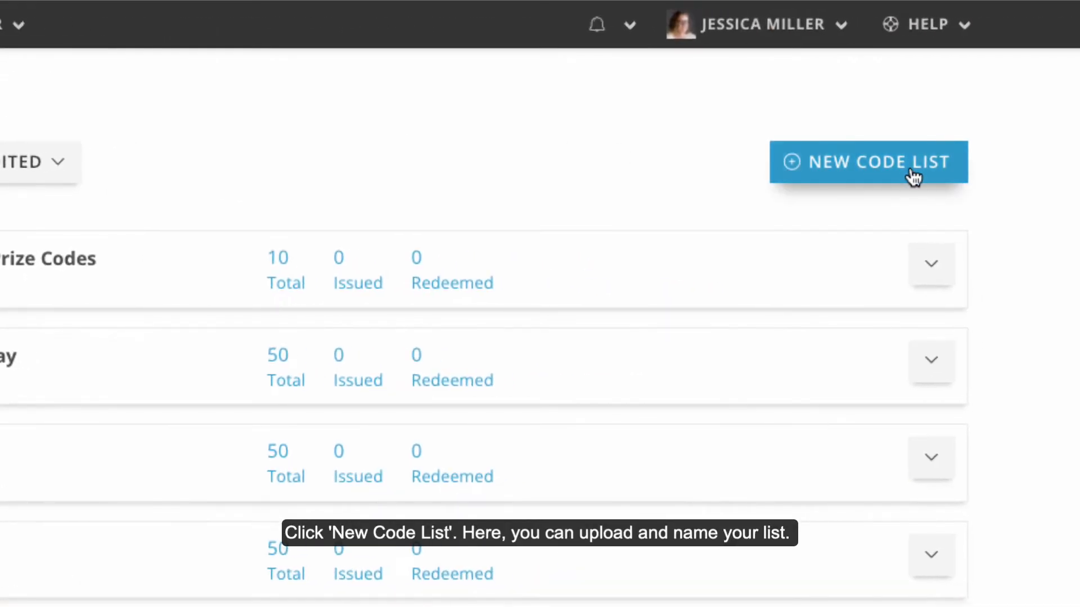
{"action": "left_click", "coordinate": [914, 173]}
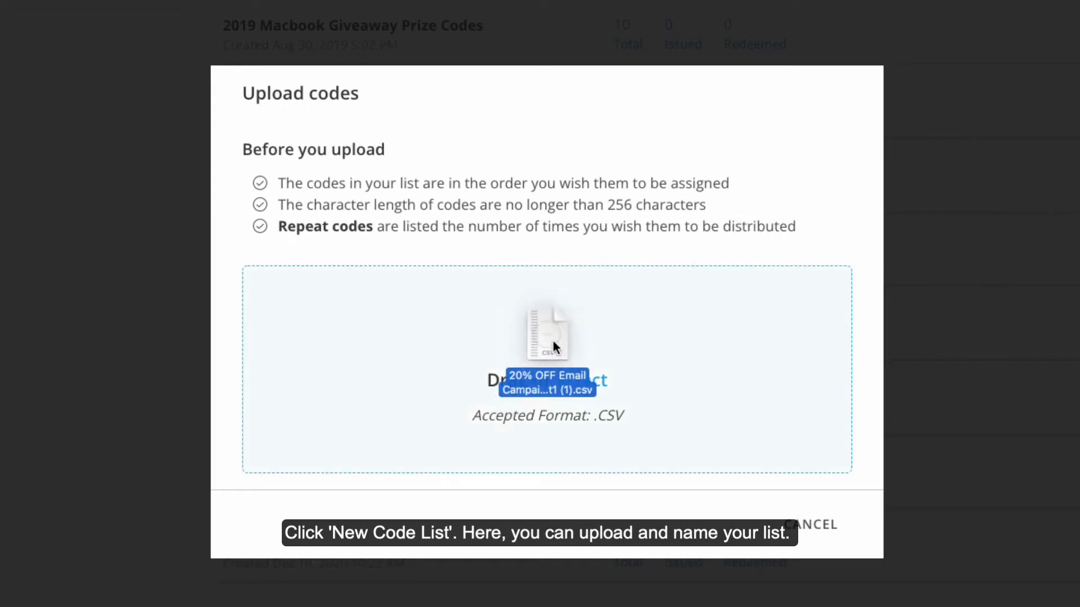
Step: Upload the discount CSV as a code list named '20 OFF Summer Email'
{"action": "left_click_drag", "start_coordinate": [553, 341], "coordinate": [518, 364]}
{"action": "left_click", "coordinate": [431, 261]}
{"action": "type", "text": "20 OFF Sum"}
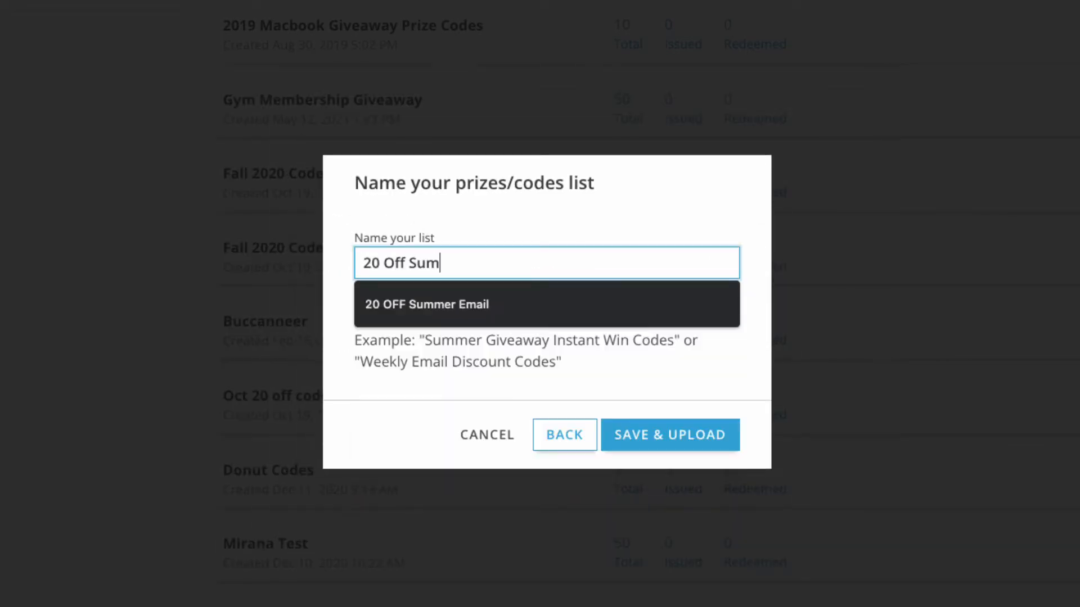
{"action": "key", "text": "Down"}
{"action": "key", "text": "Return"}
{"action": "left_click", "coordinate": [691, 436]}
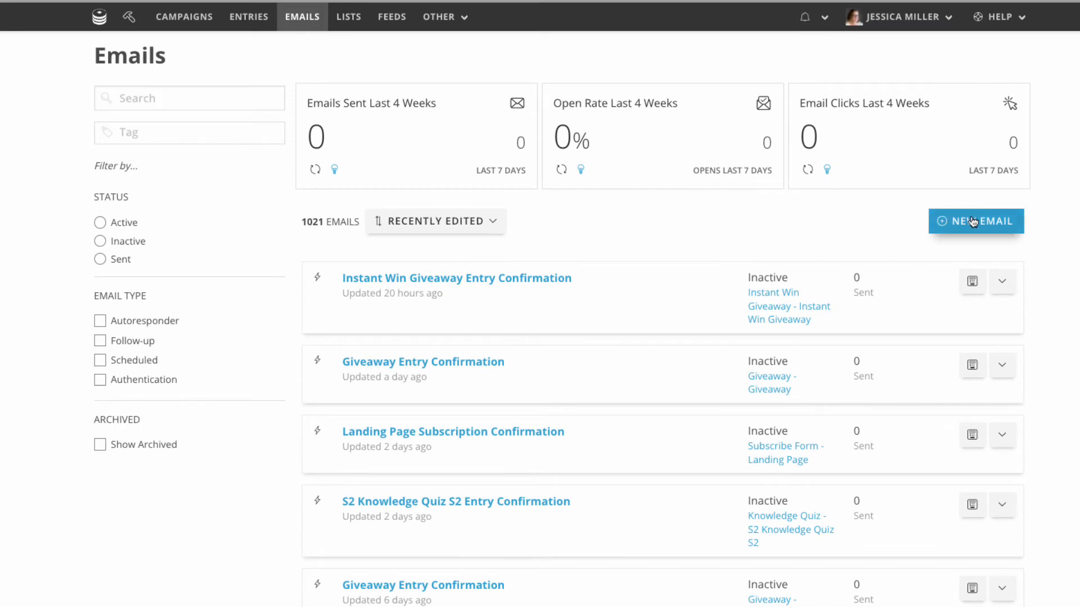
Step: Create a new autoresponder email, keeping the company profile and recipient list
{"action": "left_click", "coordinate": [973, 221]}
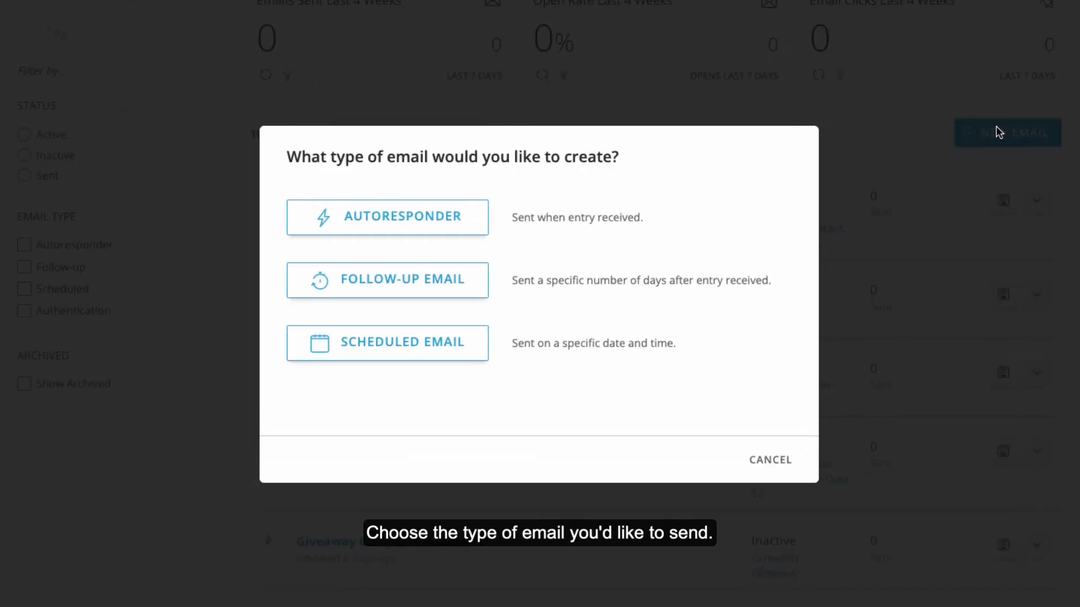
{"action": "left_click", "coordinate": [374, 224]}
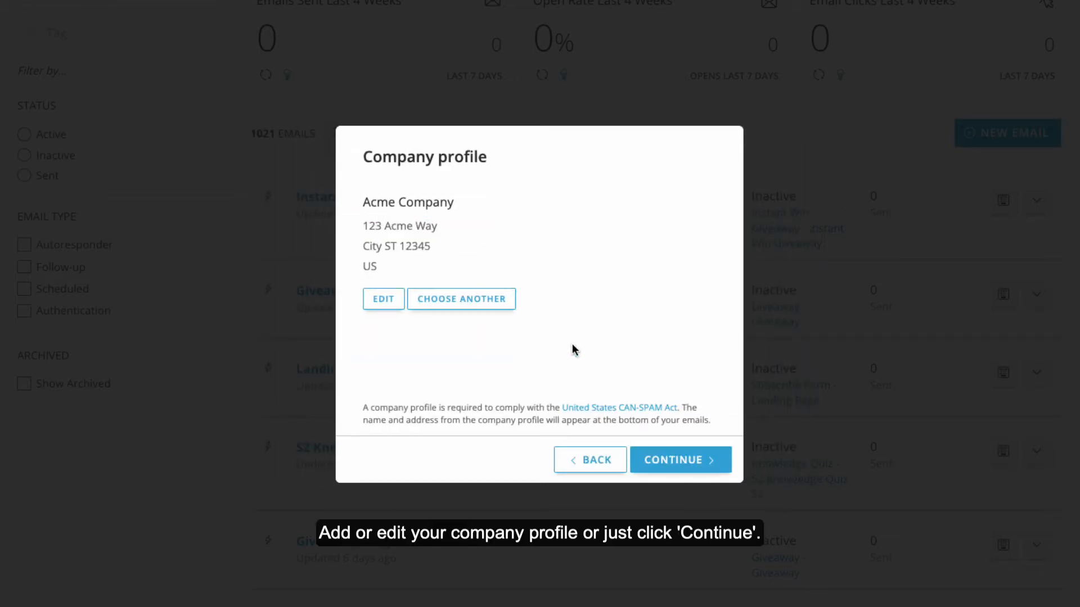
{"action": "left_click", "coordinate": [692, 463]}
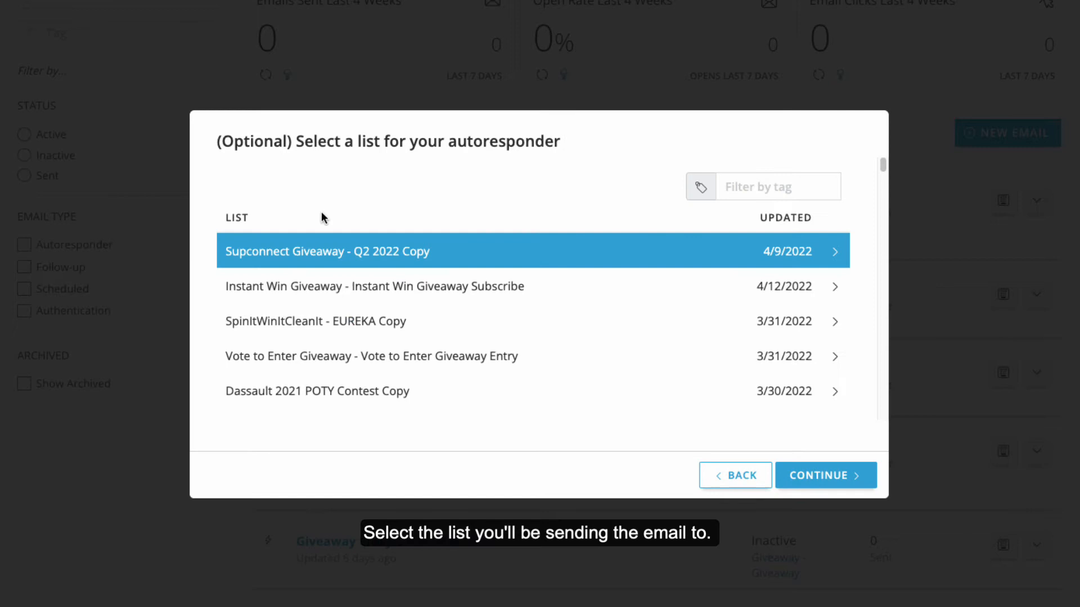
{"action": "left_click", "coordinate": [326, 356]}
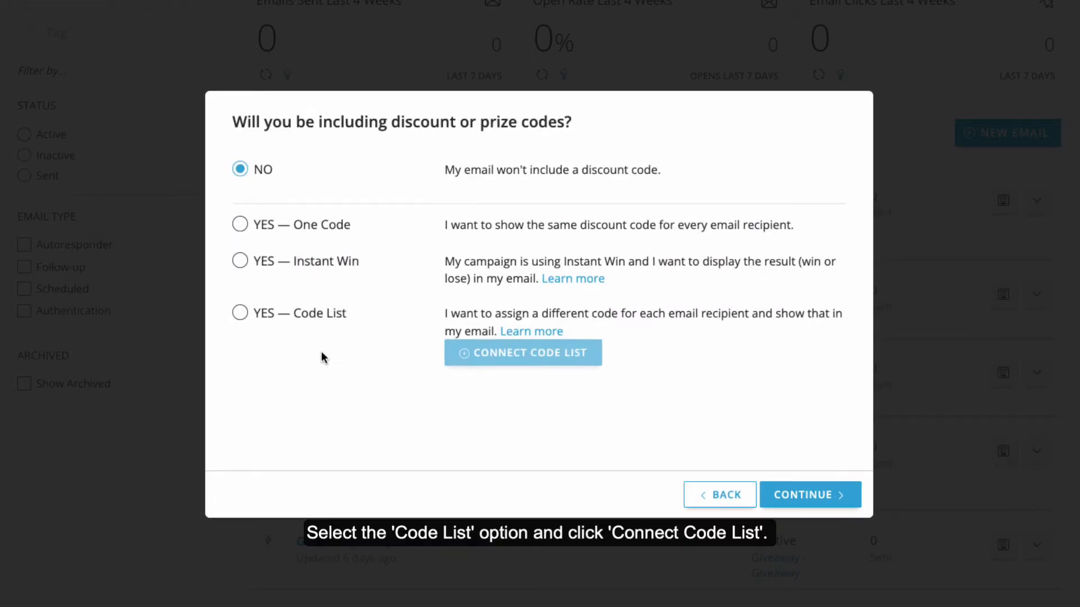
Step: Connect the 20 OFF Summer Email code list so each recipient gets a unique code
{"action": "left_click", "coordinate": [241, 314]}
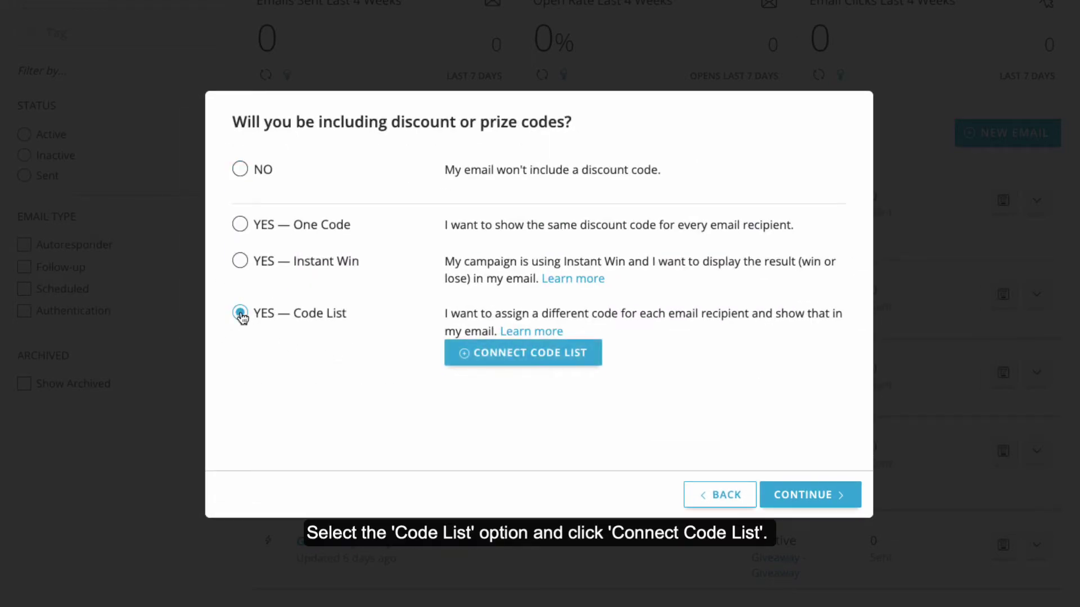
{"action": "left_click", "coordinate": [538, 353]}
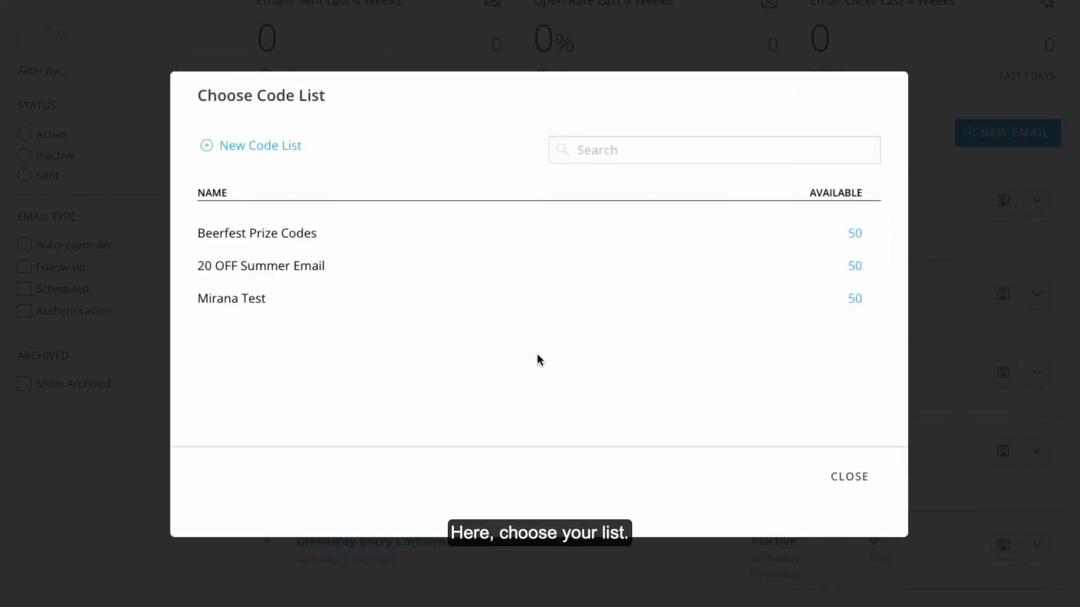
{"action": "left_click", "coordinate": [309, 266]}
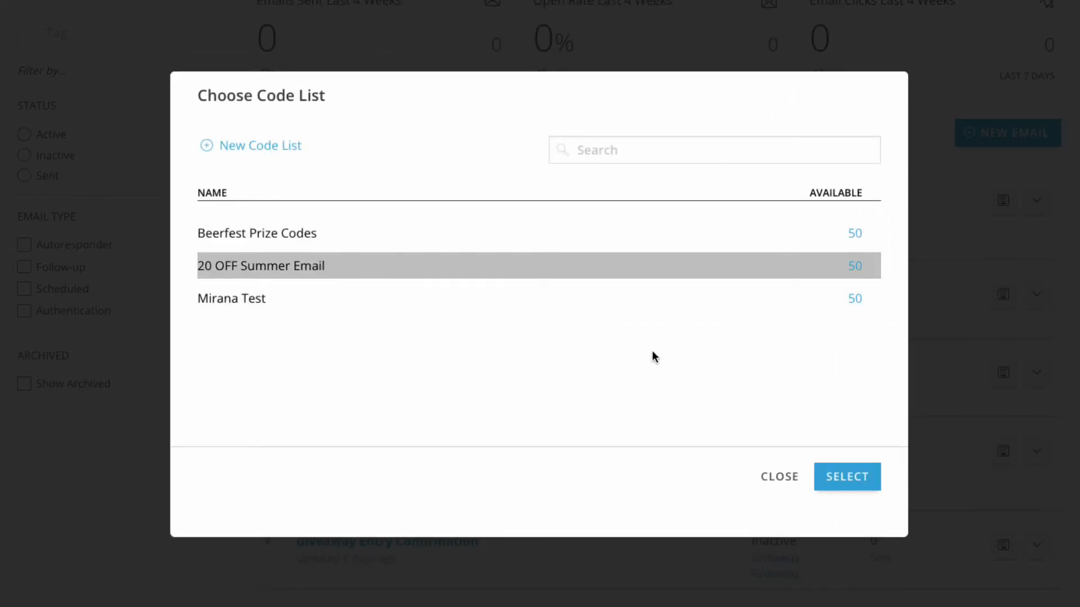
{"action": "left_click", "coordinate": [848, 479]}
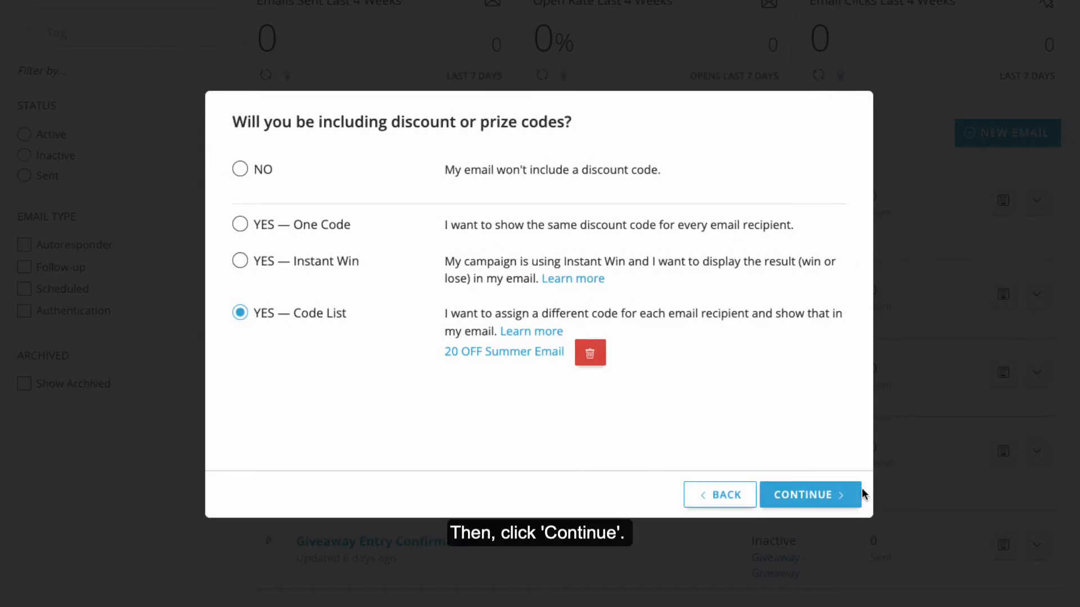
{"action": "left_click", "coordinate": [805, 495]}
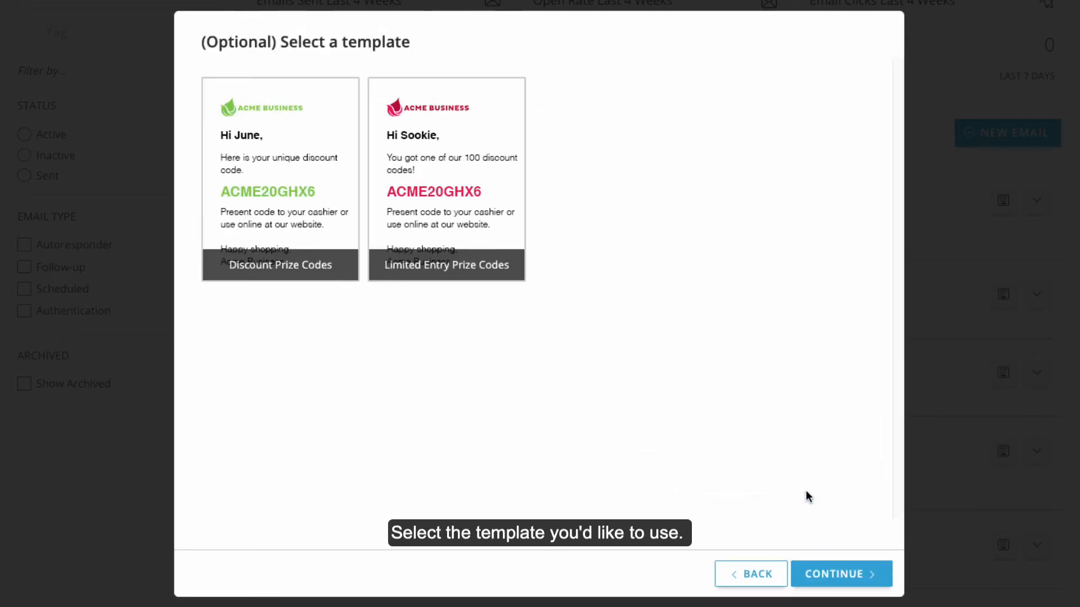
Step: Apply the Limited Entry Prize Codes template and review its prize-code merge field
{"action": "left_click", "coordinate": [473, 194]}
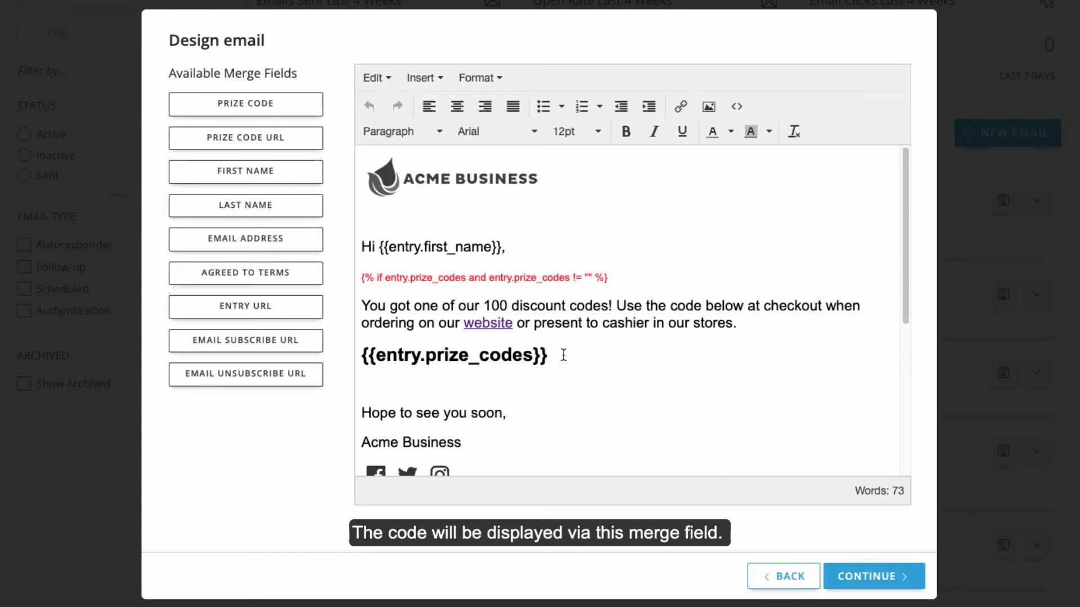
{"action": "left_click_drag", "start_coordinate": [563, 355], "coordinate": [305, 352]}
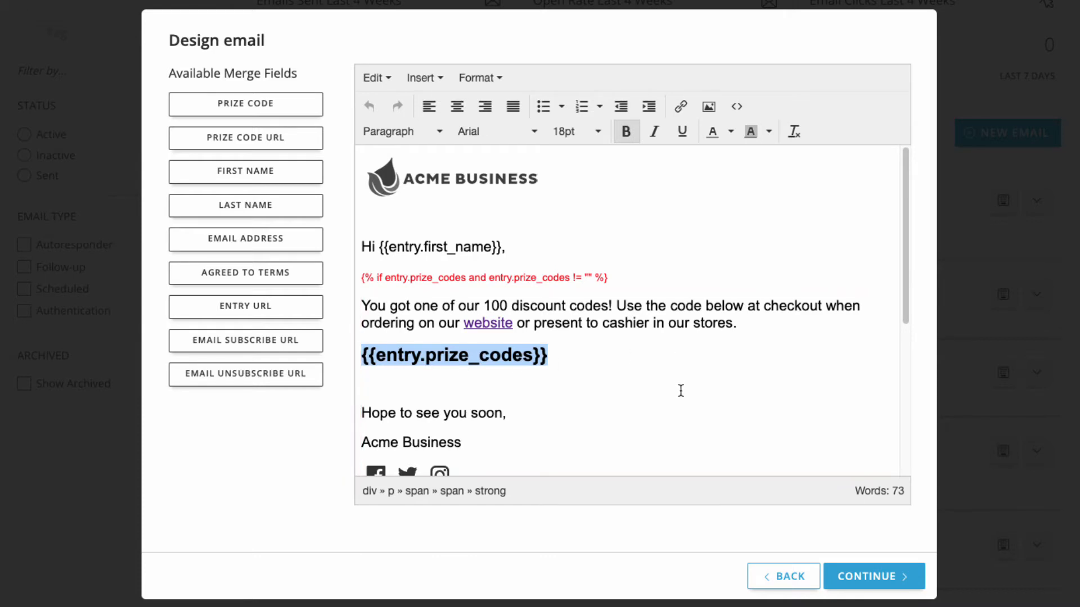
{"action": "scroll", "coordinate": [679, 391], "scroll_direction": "down", "scroll_amount": 3}
{"action": "scroll", "coordinate": [682, 402], "scroll_direction": "down", "scroll_amount": 1}
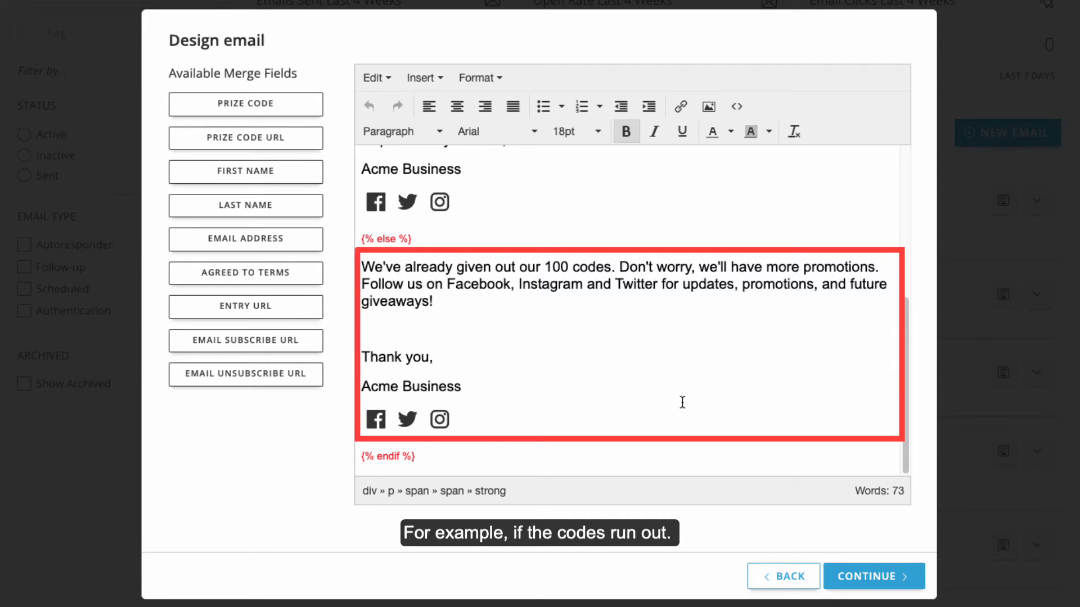
{"action": "scroll", "coordinate": [683, 402], "scroll_direction": "up", "scroll_amount": 1}
{"action": "scroll", "coordinate": [682, 402], "scroll_direction": "up", "scroll_amount": 3}
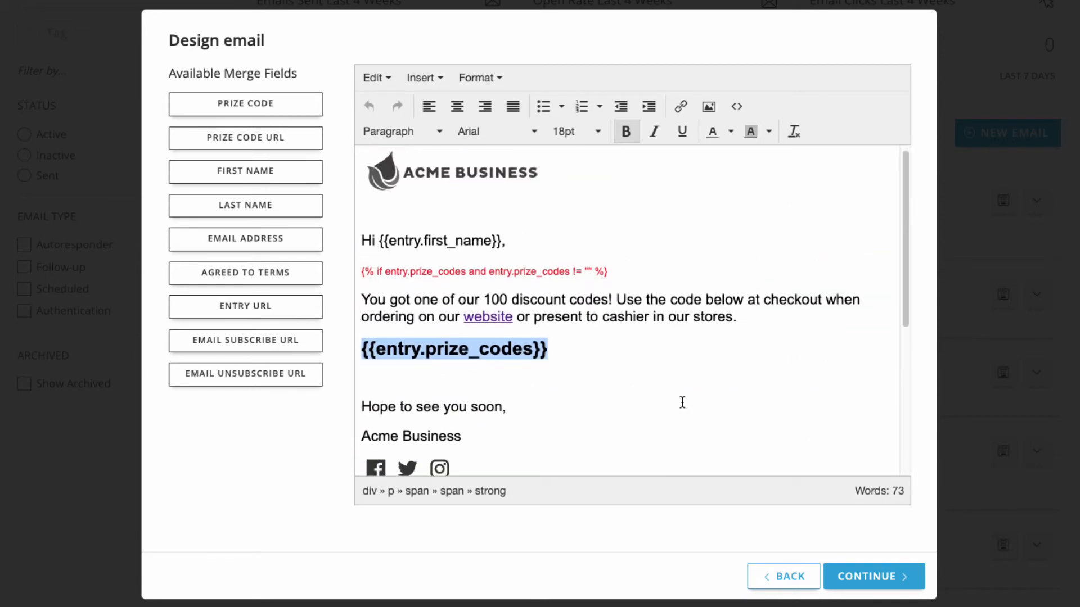
Step: Change the email's 100 discount codes to 50 and remove the logo image
{"action": "left_click", "coordinate": [511, 308]}
{"action": "double_click", "coordinate": [498, 306]}
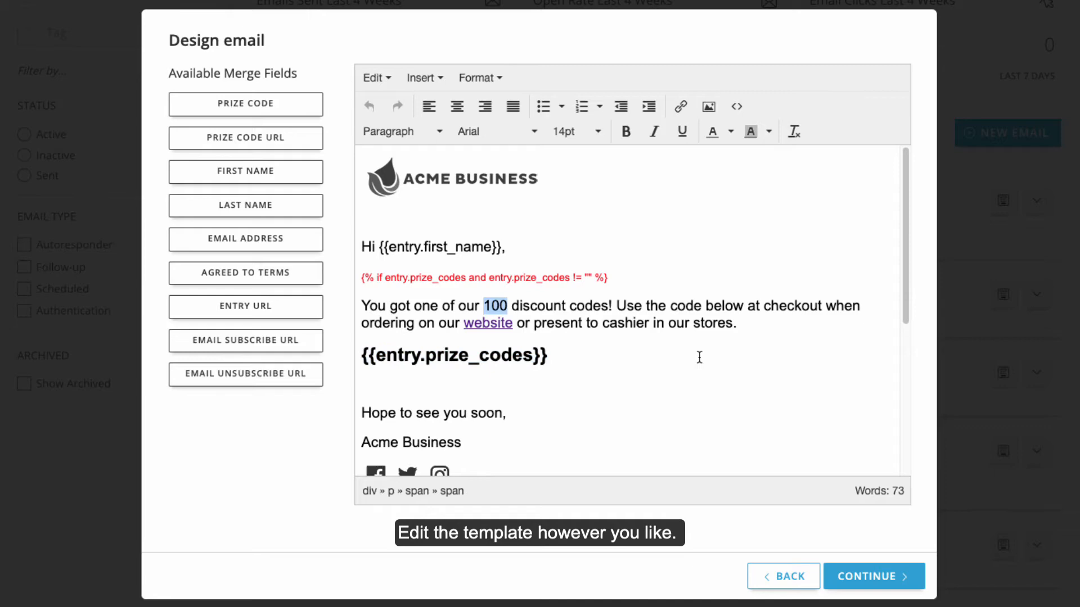
{"action": "type", "text": "50"}
{"action": "left_click", "coordinate": [502, 184]}
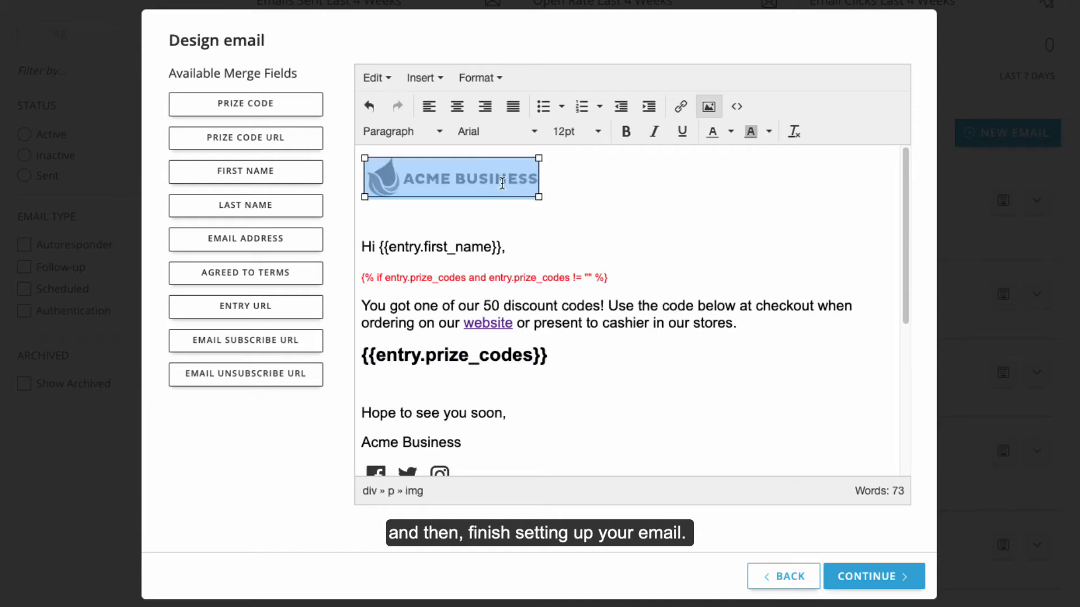
{"action": "key", "text": "Delete"}
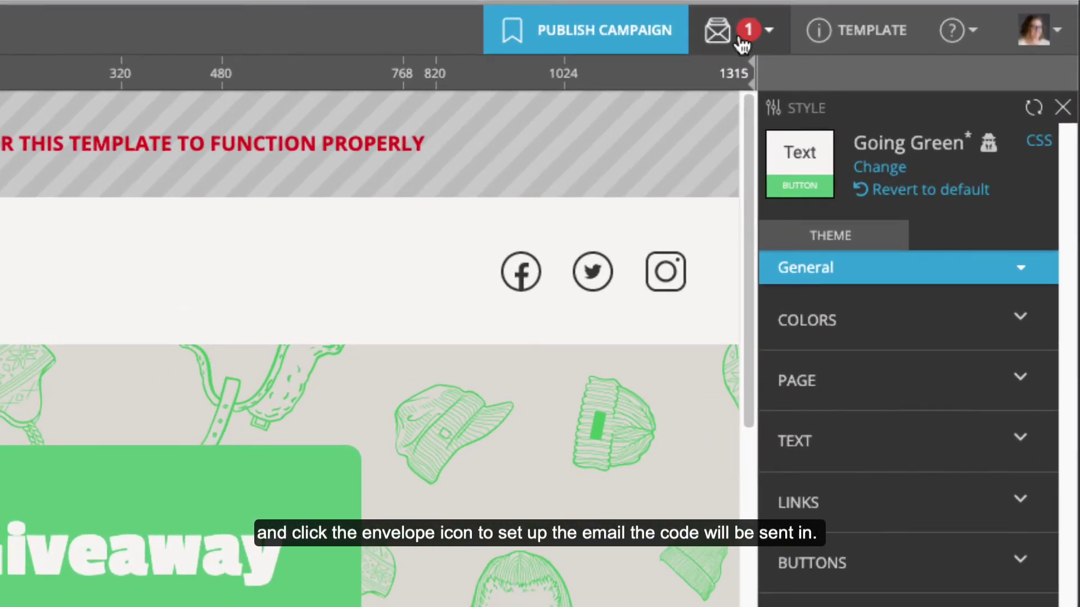
Step: Start a new email for the Instant Win Giveaway Subscribe list
{"action": "left_click", "coordinate": [721, 32]}
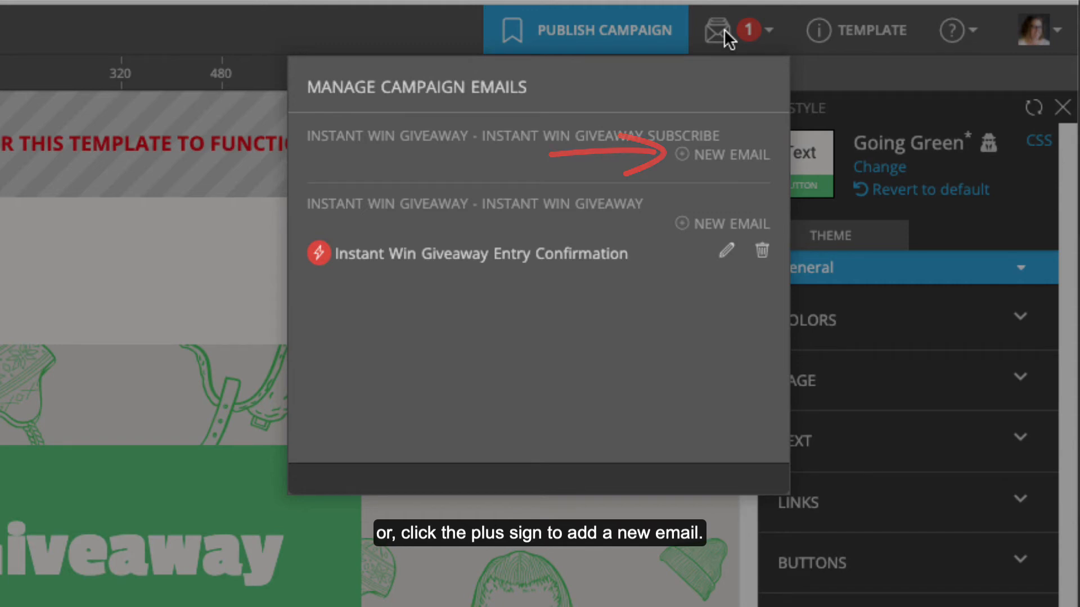
{"action": "left_click", "coordinate": [683, 155]}
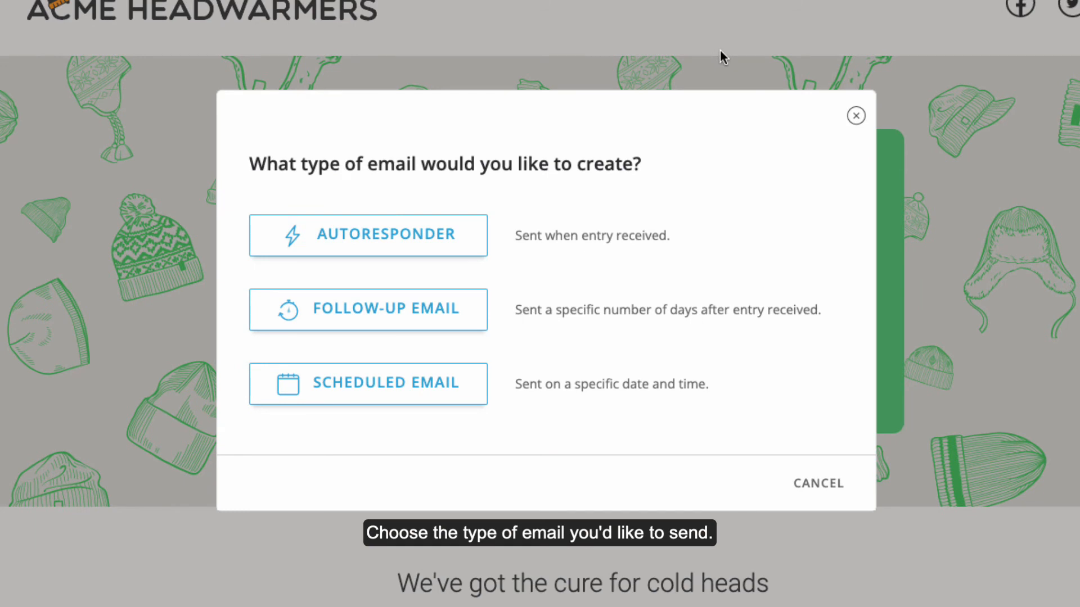
Step: Make the new email an autoresponder that shows Instant Win results
{"action": "left_click", "coordinate": [379, 233]}
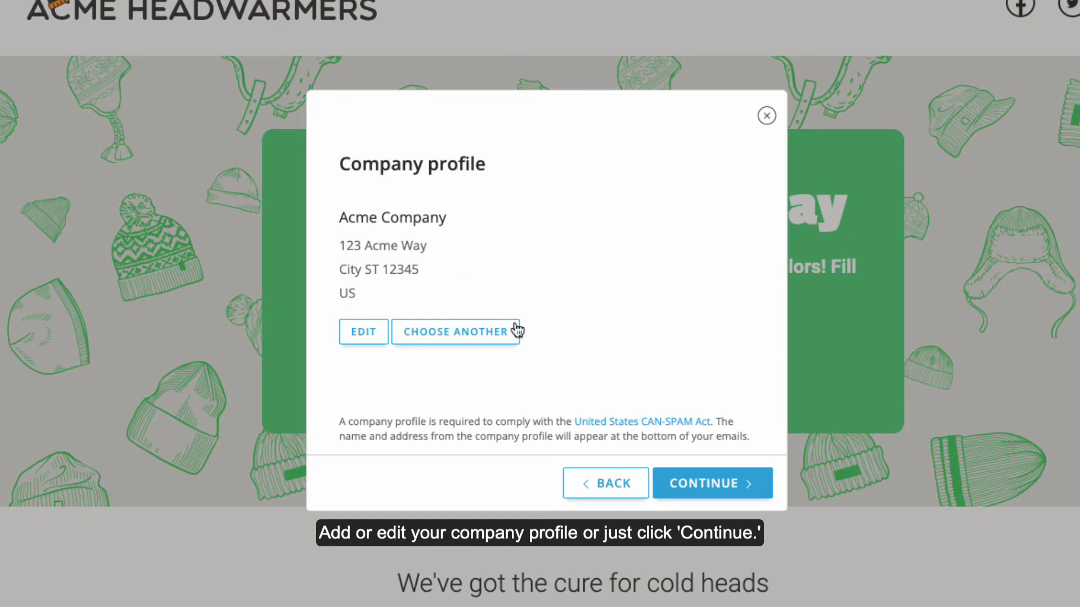
{"action": "left_click", "coordinate": [720, 491]}
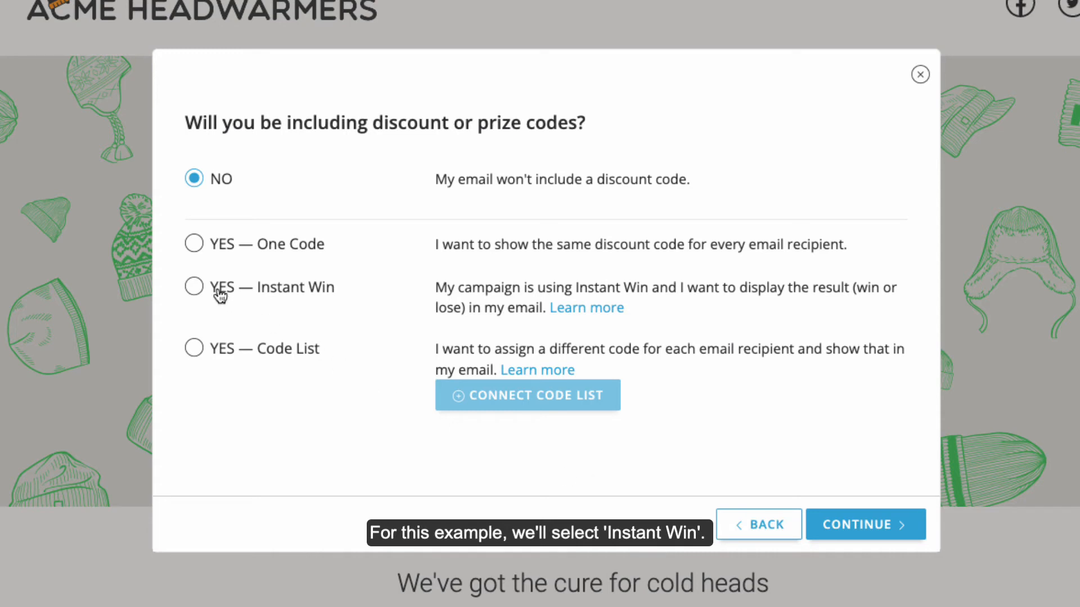
{"action": "left_click", "coordinate": [194, 287]}
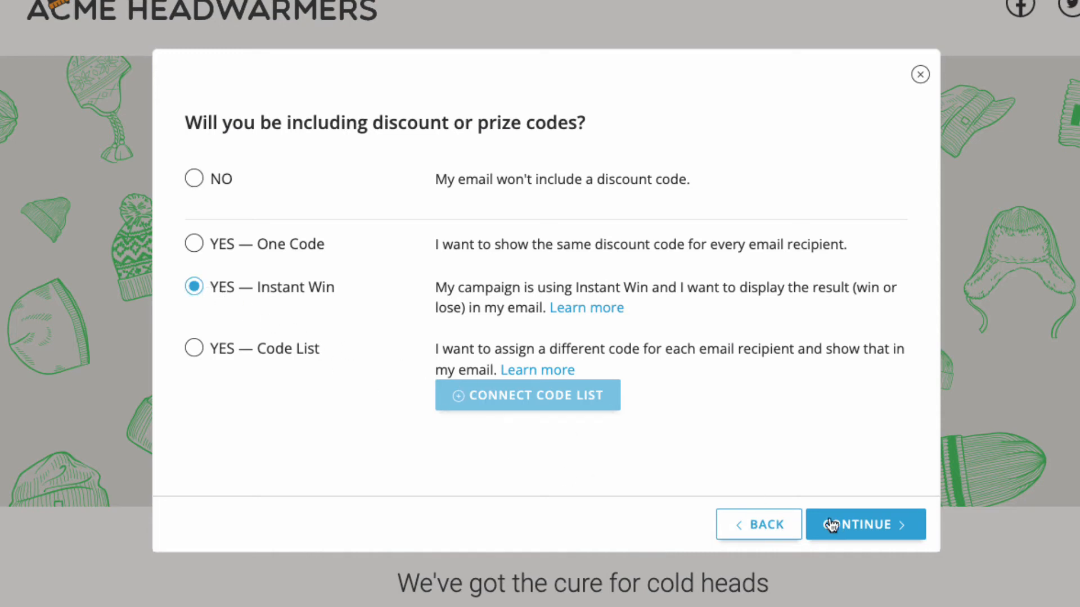
{"action": "left_click", "coordinate": [884, 528]}
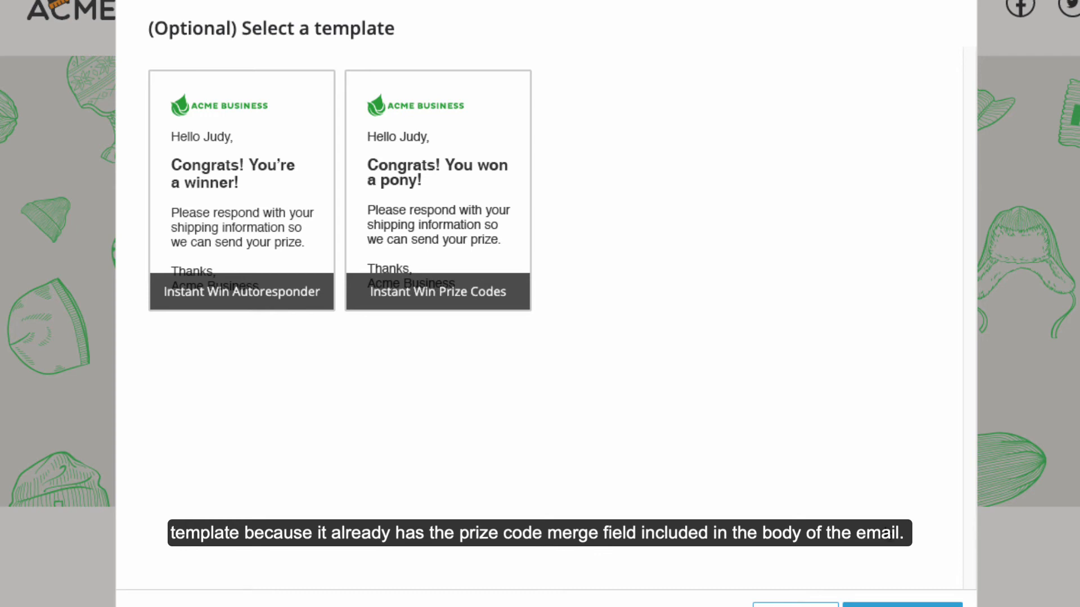
Step: Use the Instant Win Prize Codes template and replace the Acme Business signature with Beerfest
{"action": "mouse_move", "coordinate": [438, 190]}
{"action": "left_click", "coordinate": [447, 220]}
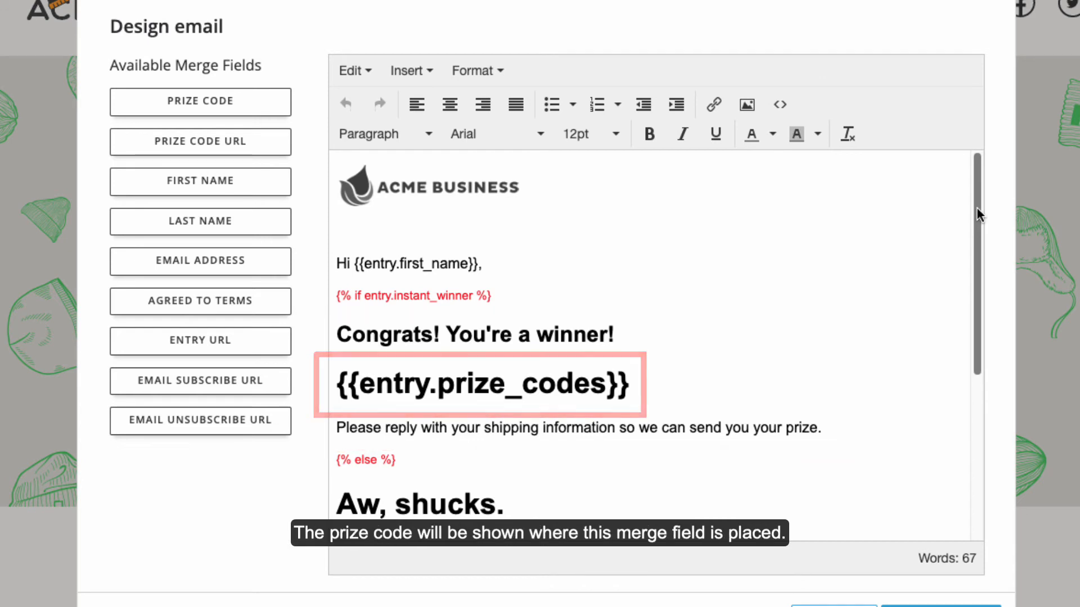
{"action": "scroll", "coordinate": [977, 215], "scroll_direction": "down", "scroll_amount": 3}
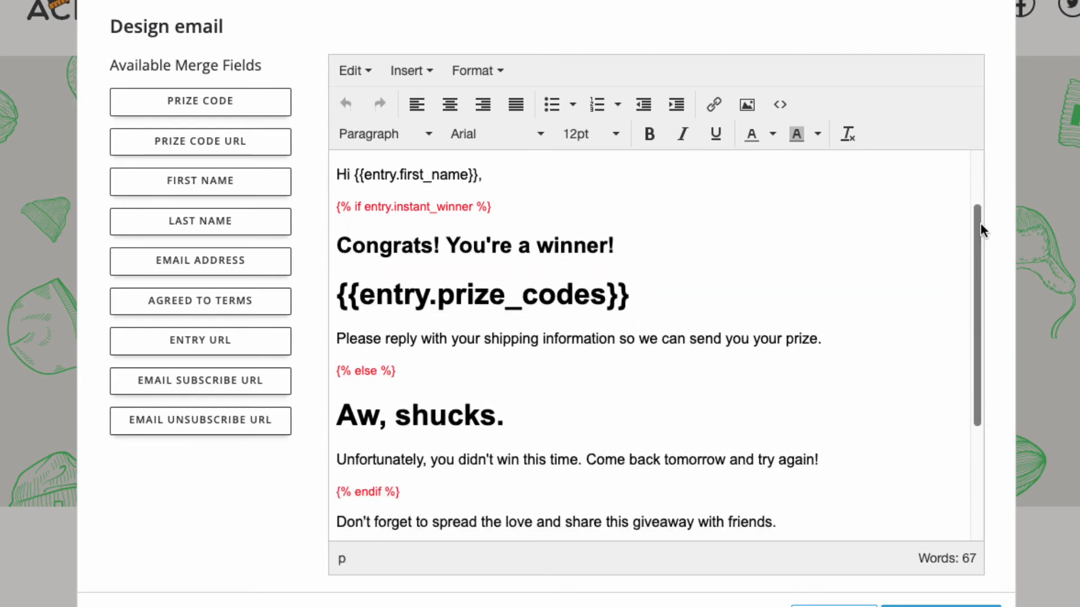
{"action": "scroll", "coordinate": [979, 253], "scroll_direction": "down", "scroll_amount": 2}
{"action": "left_click_drag", "start_coordinate": [978, 279], "coordinate": [978, 300]}
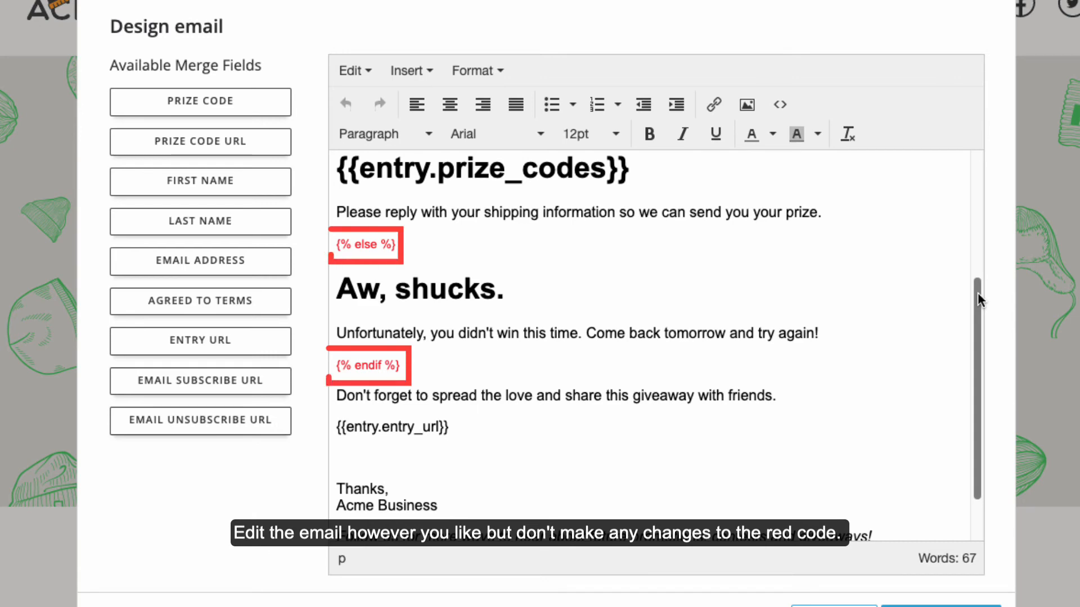
{"action": "scroll", "coordinate": [731, 370], "scroll_direction": "down", "scroll_amount": 2}
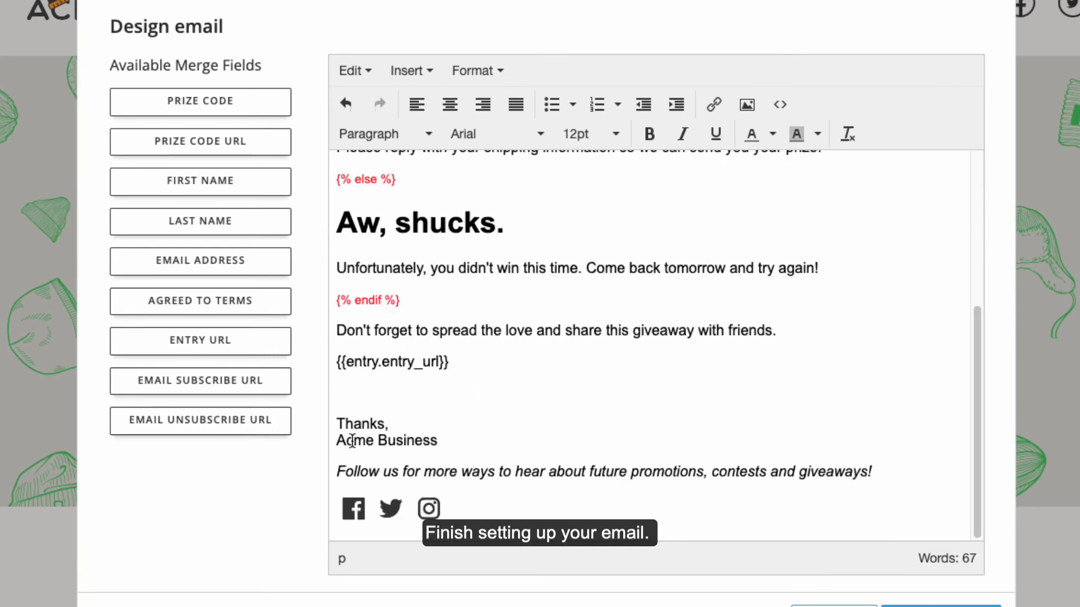
{"action": "left_click", "coordinate": [437, 441]}
{"action": "key", "text": "shift+Home"}
{"action": "type", "text": "Beerfest"}
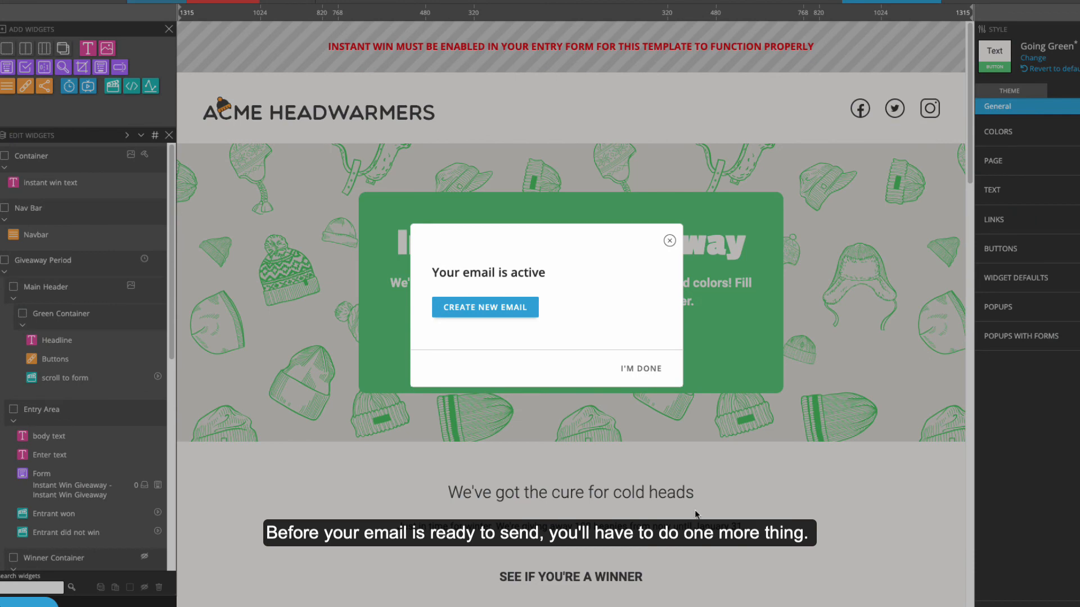
Step: Finish the email and open the giveaway form's Instant Win settings
{"action": "left_click", "coordinate": [655, 372]}
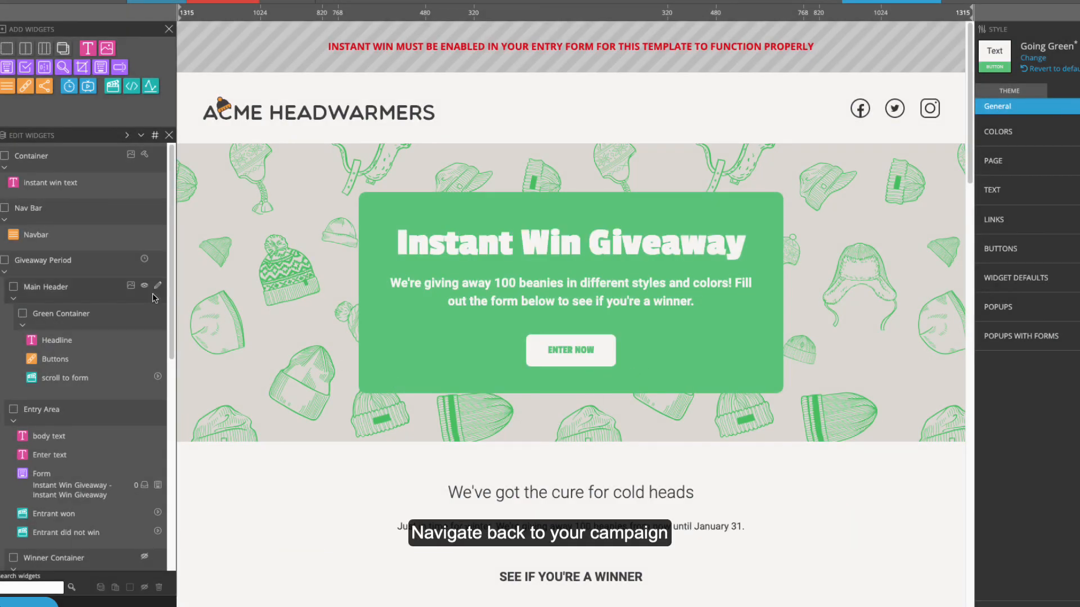
{"action": "left_click_drag", "start_coordinate": [169, 284], "coordinate": [169, 405]}
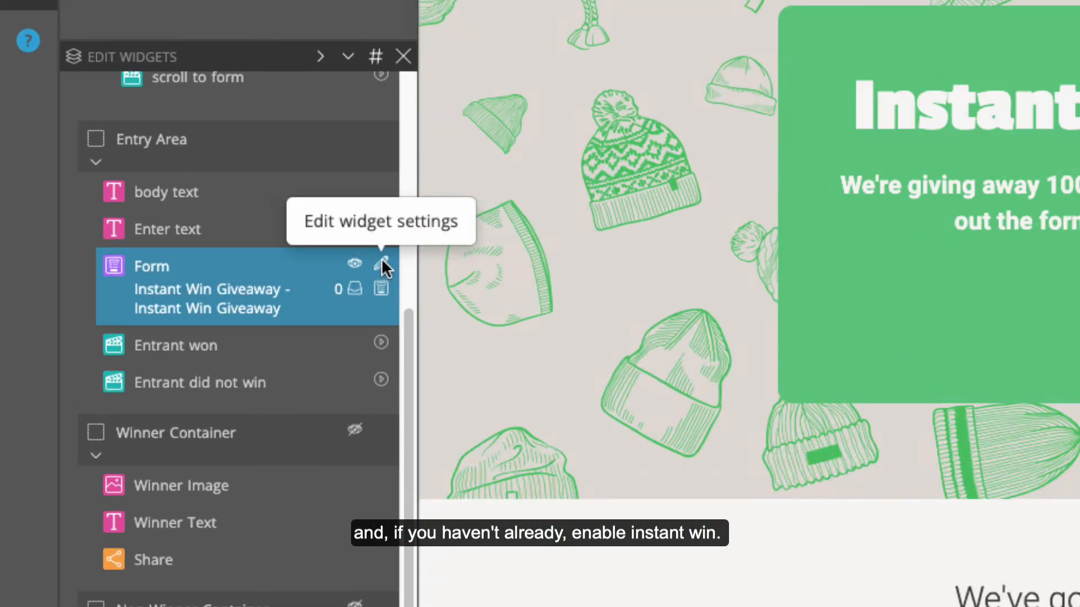
{"action": "left_click", "coordinate": [382, 258]}
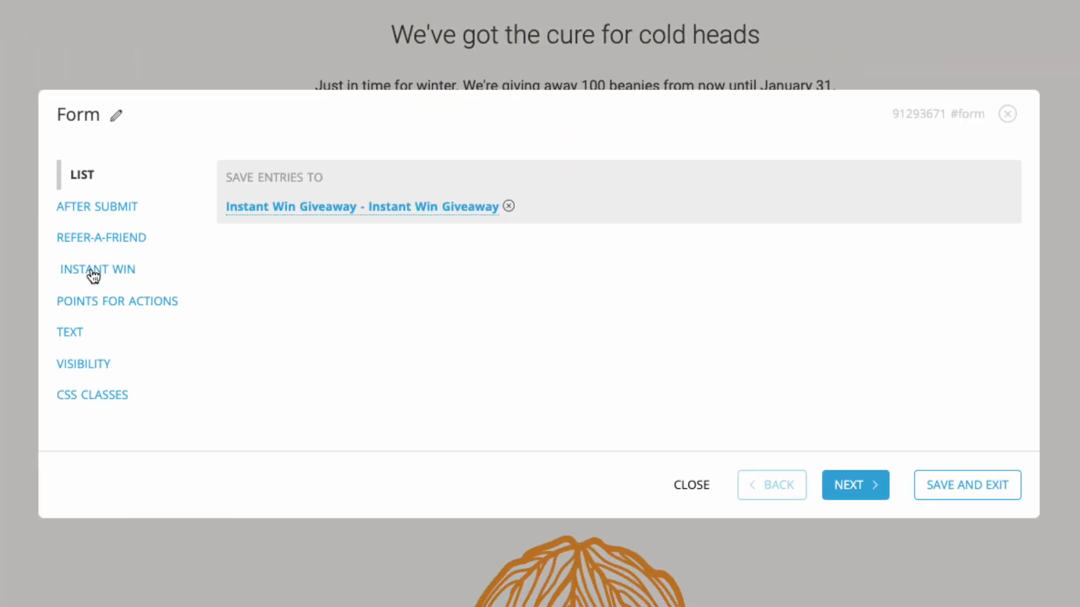
{"action": "left_click", "coordinate": [94, 276]}
{"action": "left_click", "coordinate": [331, 207]}
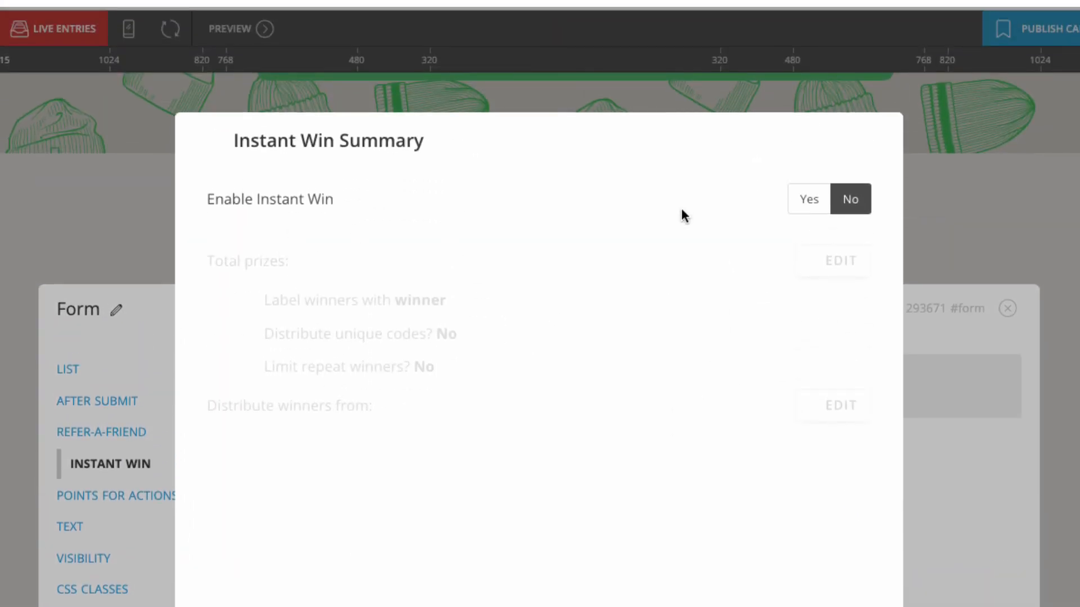
Step: Enable Instant Win with unique codes distributed from the Beerfest Prize Codes list
{"action": "left_click", "coordinate": [808, 199]}
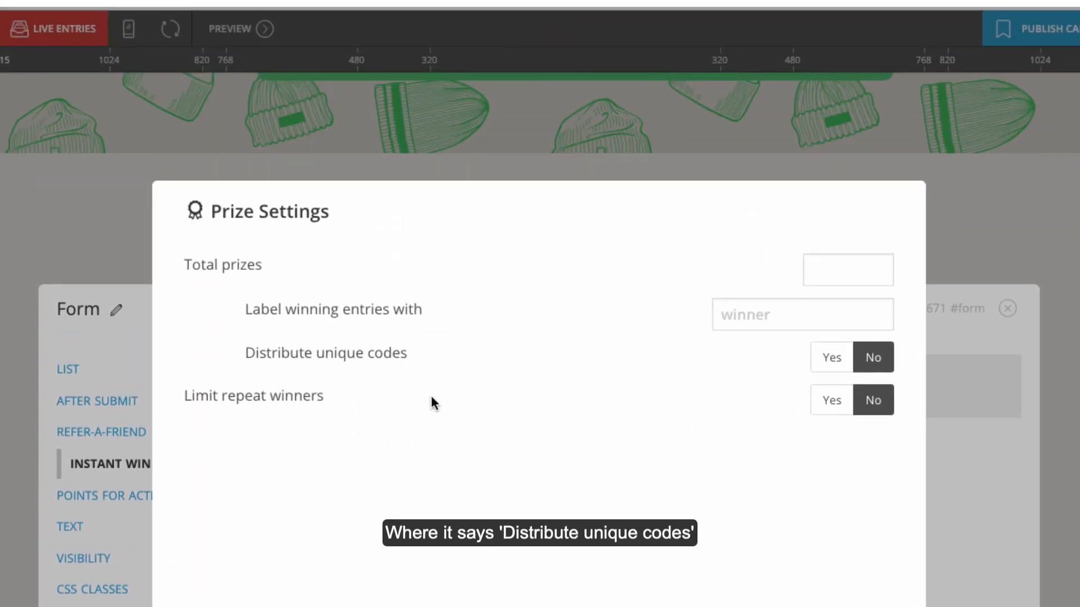
{"action": "left_click", "coordinate": [838, 363]}
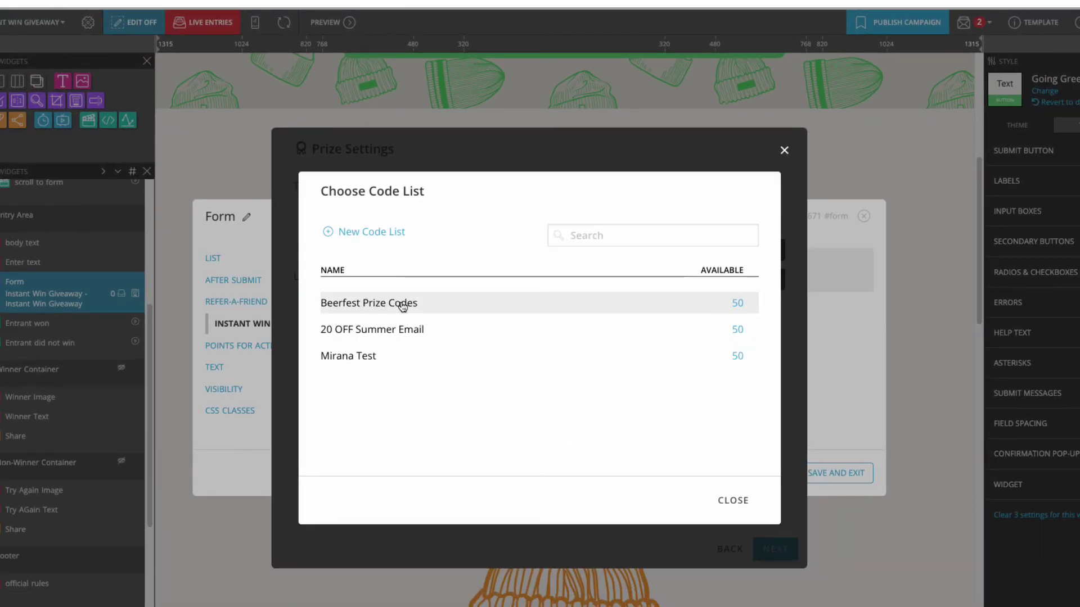
{"action": "left_click", "coordinate": [402, 306]}
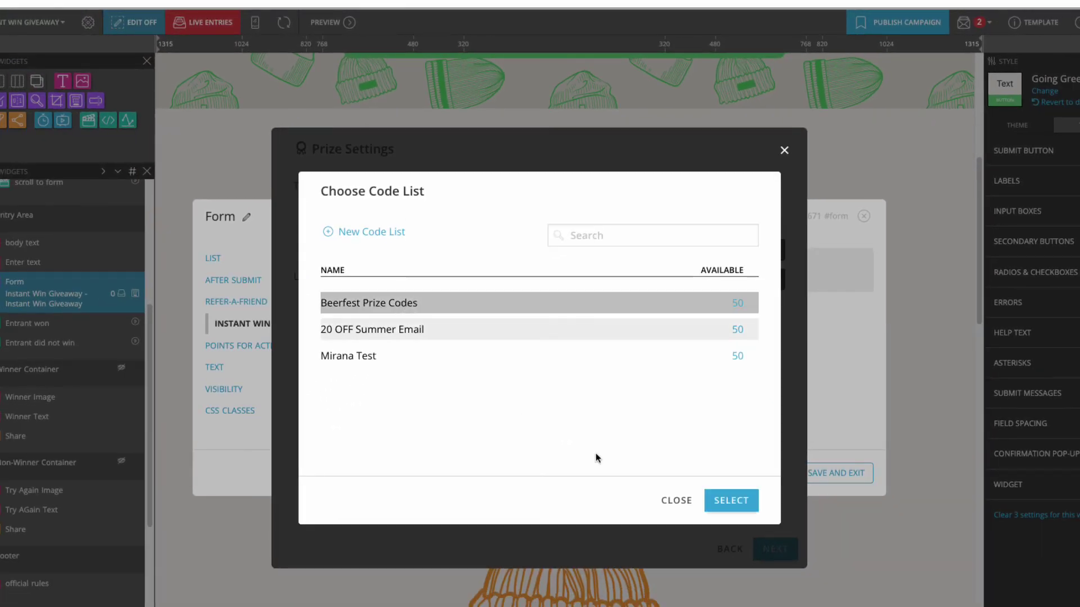
{"action": "left_click", "coordinate": [732, 500]}
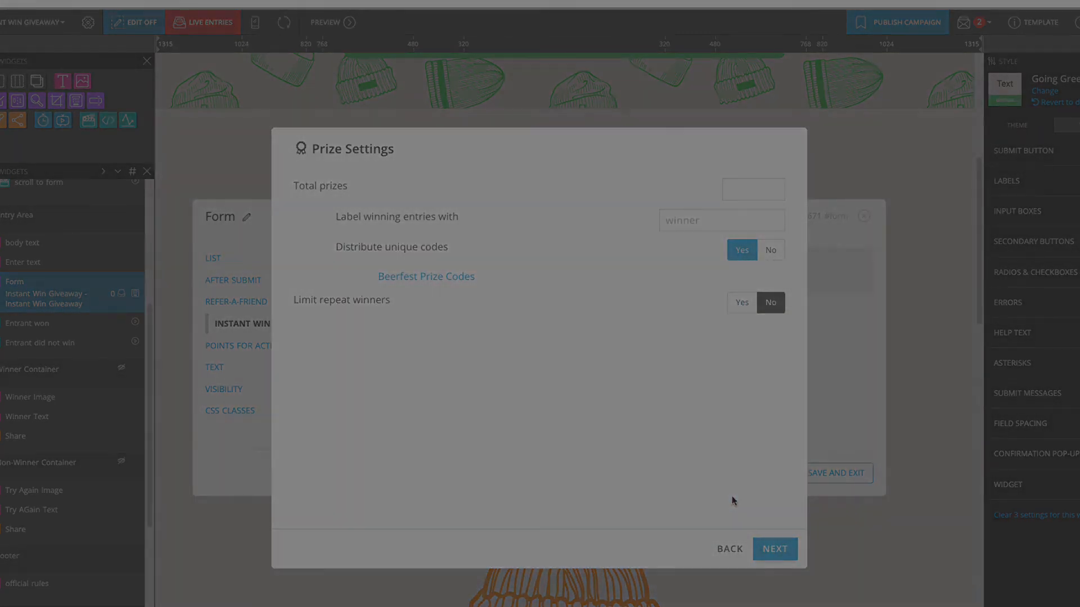